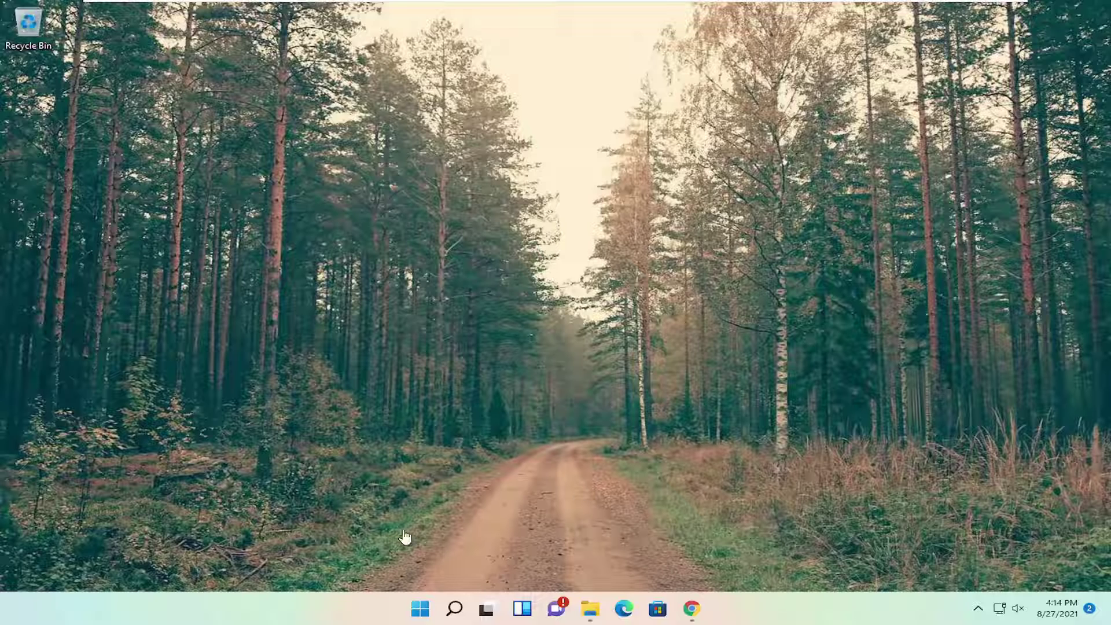
Open Device Manager from search, expand Display adapters and select VMware SVGA 3D.
left_click(454, 609)
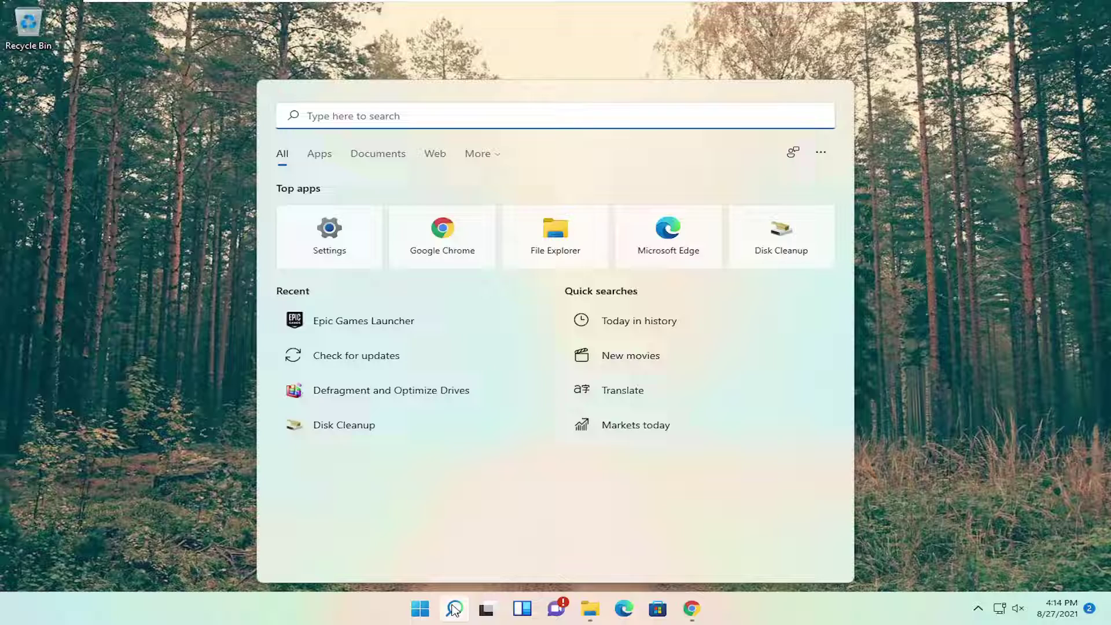
type("device mana")
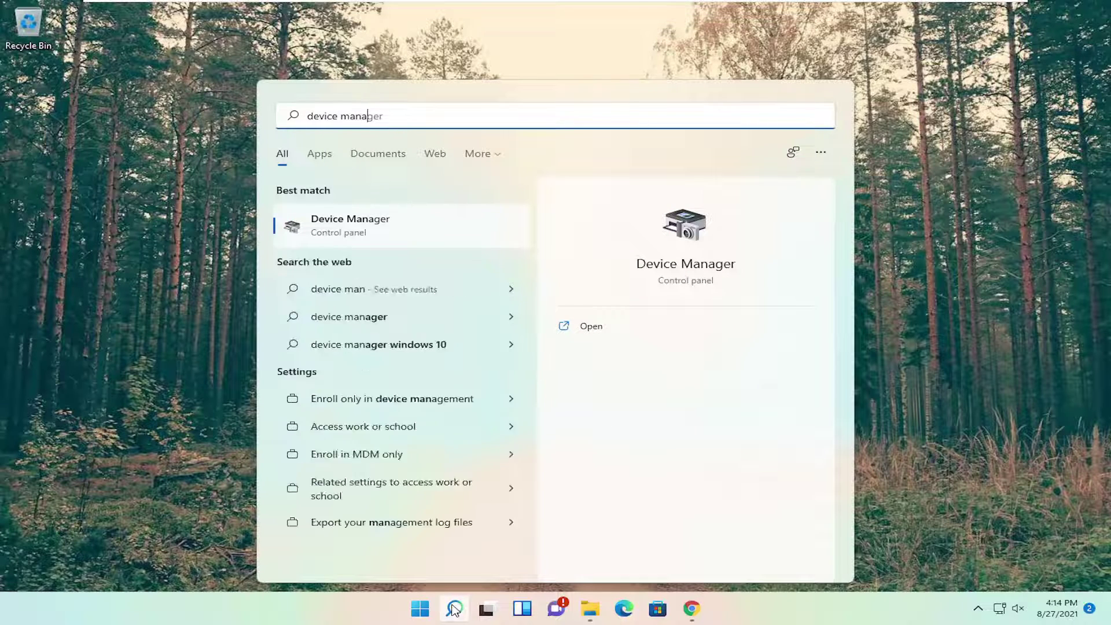
type("ger")
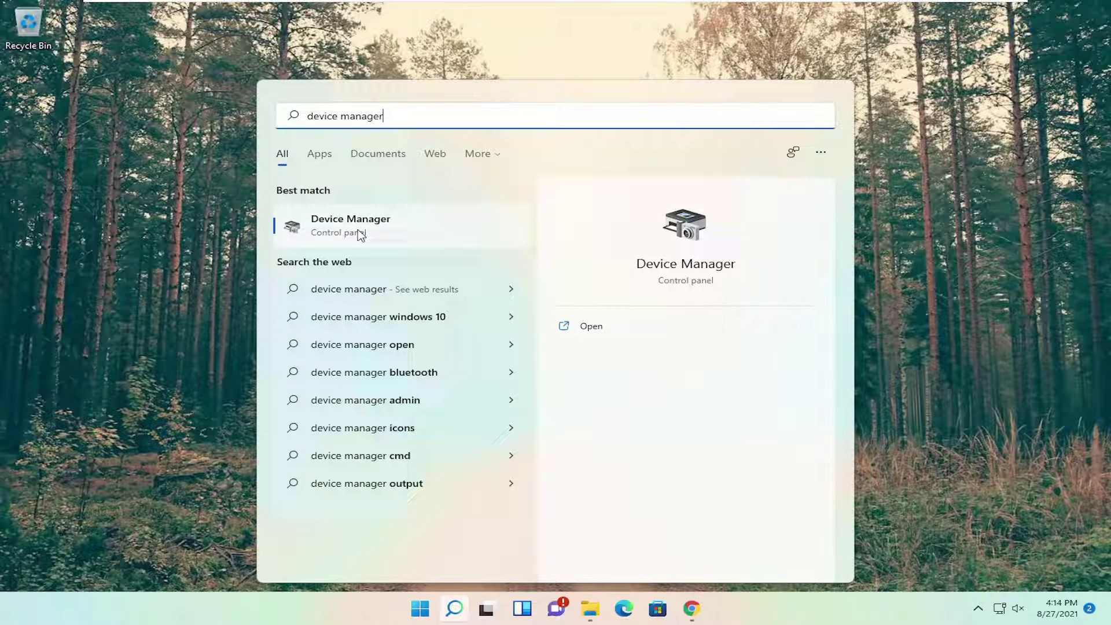
left_click(360, 232)
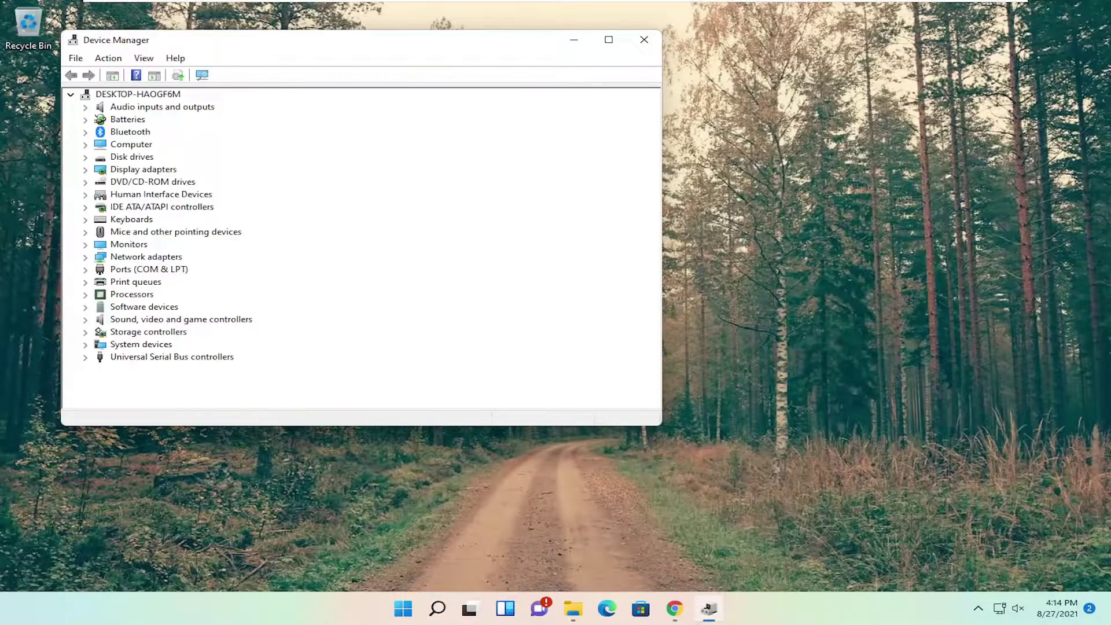
left_click_drag(446, 45, 613, 63)
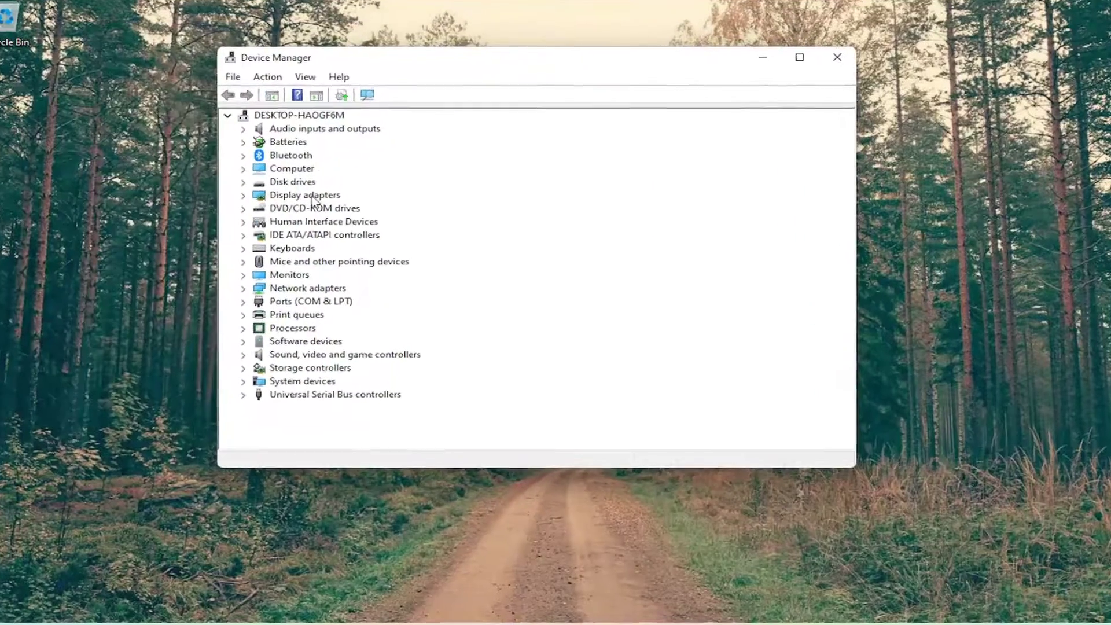
double_click(316, 186)
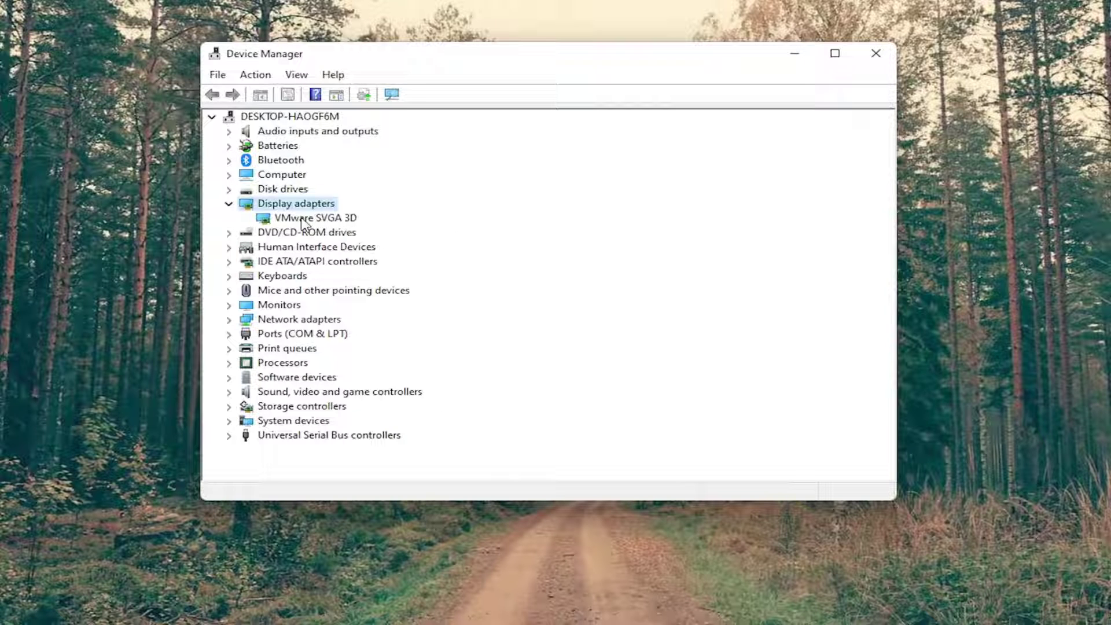
left_click(305, 218)
Reinstall the VMware SVGA 3D driver from the compatible driver list, then close Device Manager.
right_click(304, 222)
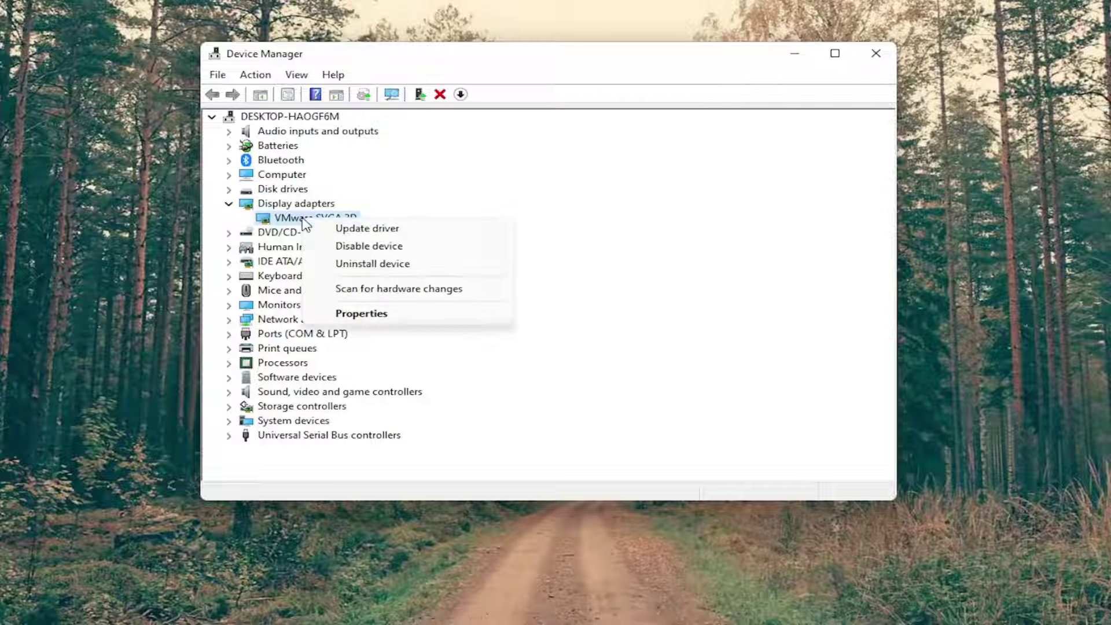
left_click(356, 229)
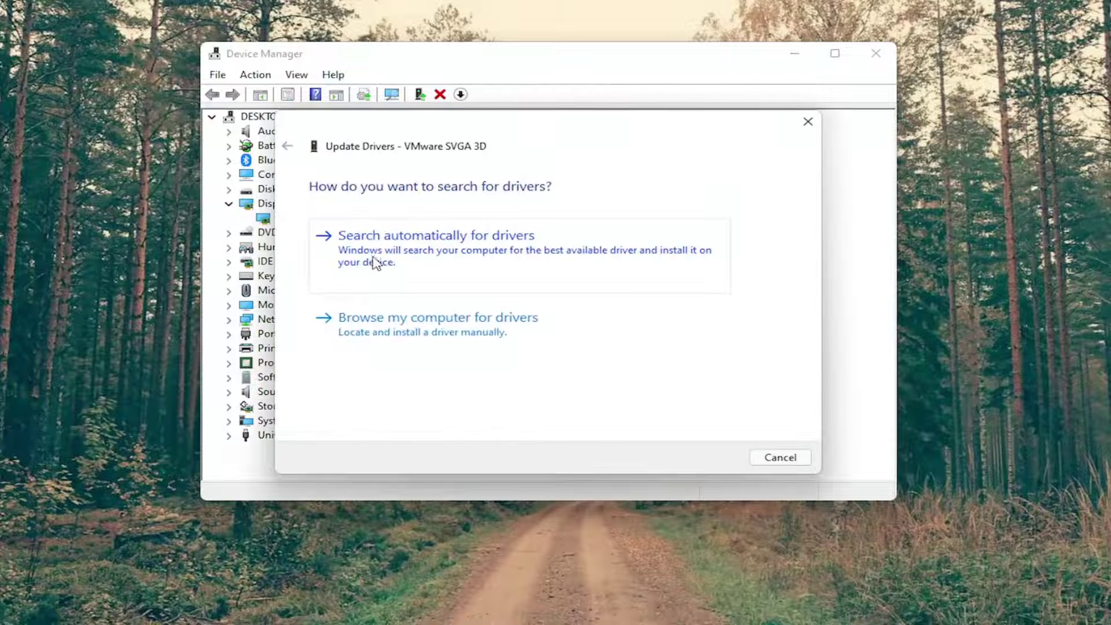
left_click(436, 327)
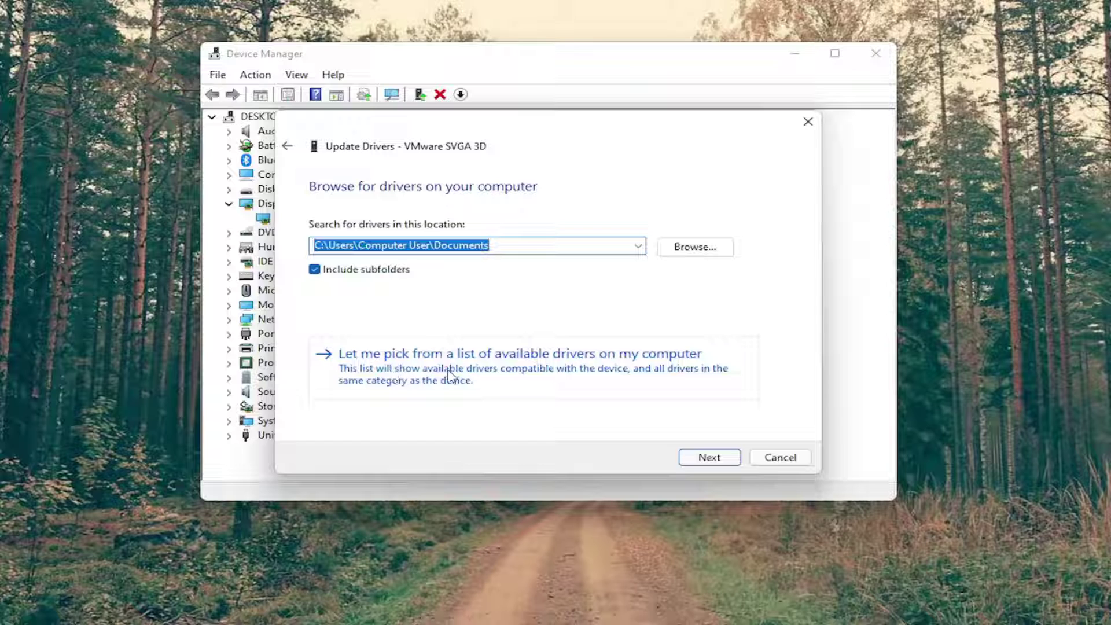
left_click(586, 370)
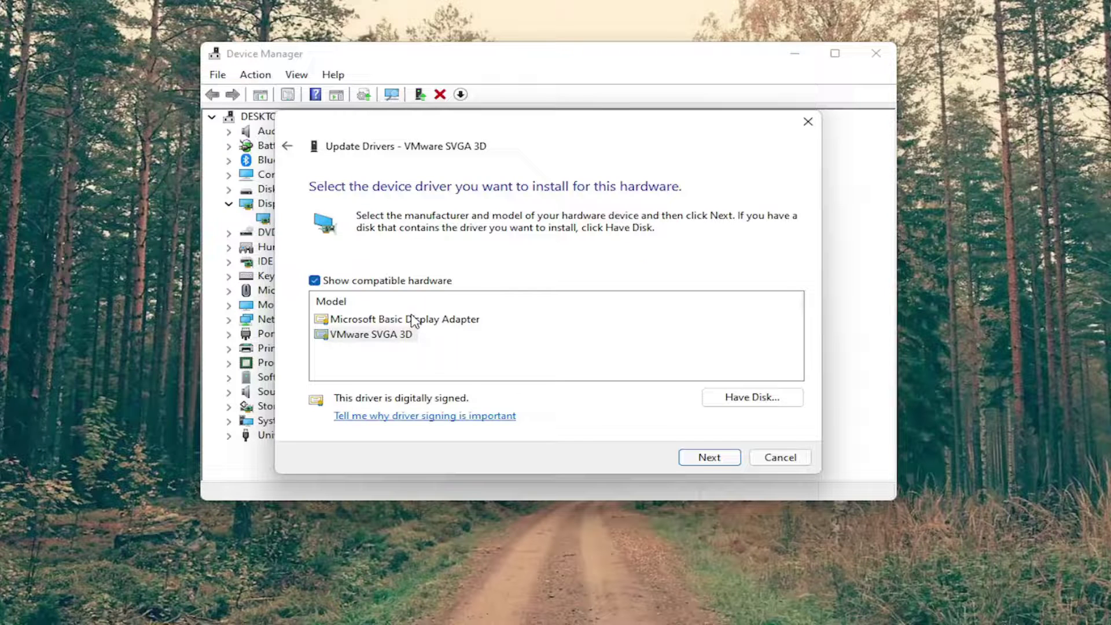
left_click(695, 459)
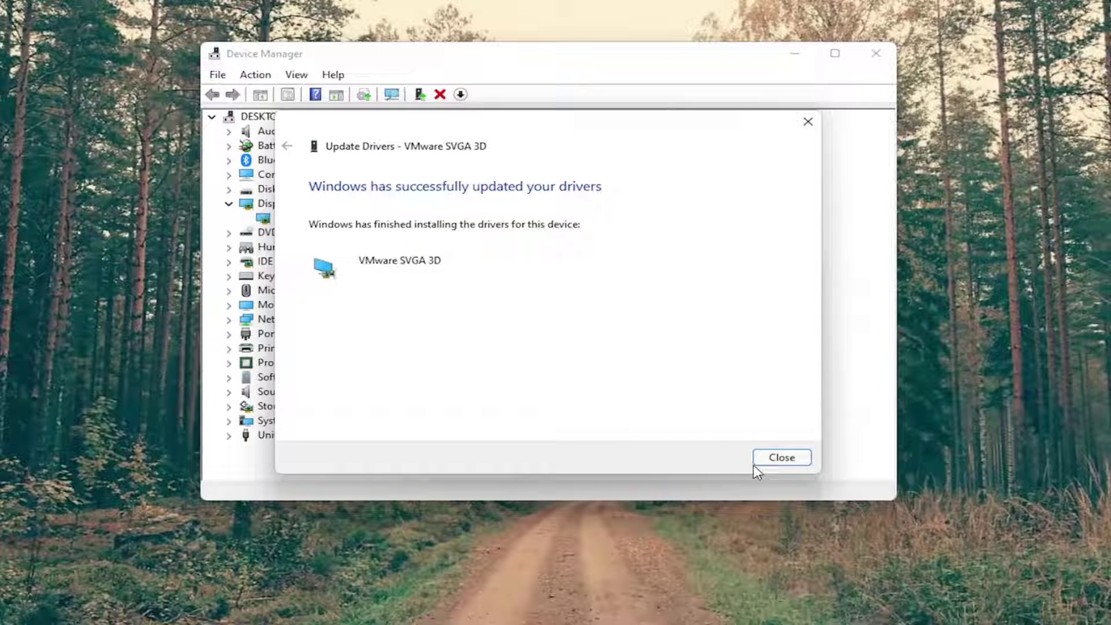
left_click(782, 457)
left_click(876, 54)
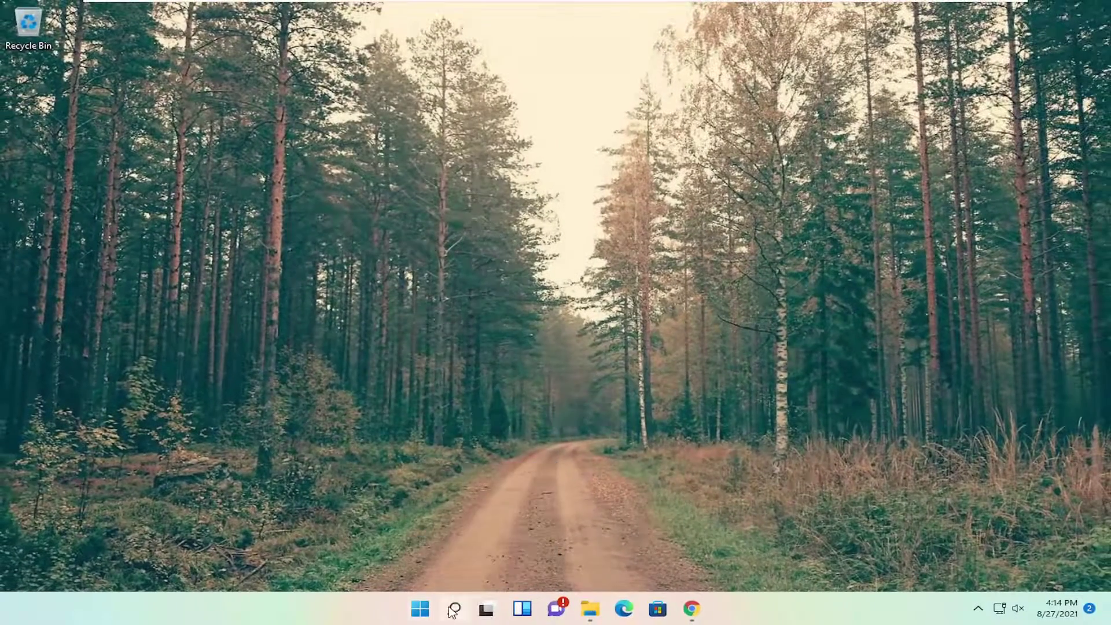
Launch Command Prompt as administrator from a 'cmd' search, approving the UAC prompt.
left_click(454, 608)
type("cmd")
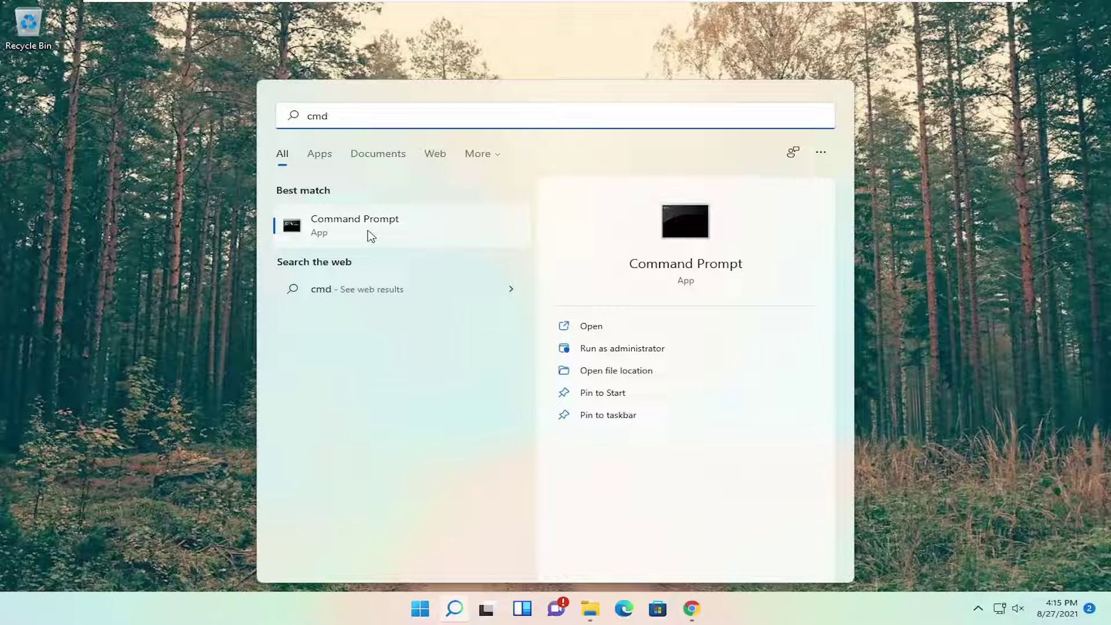
right_click(364, 235)
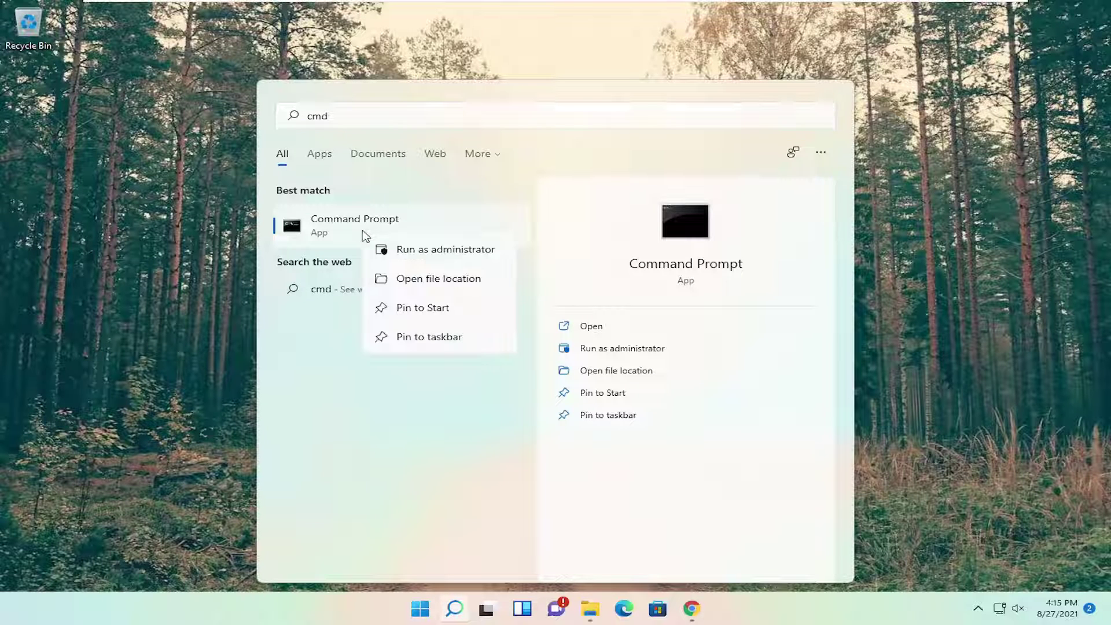
left_click(397, 249)
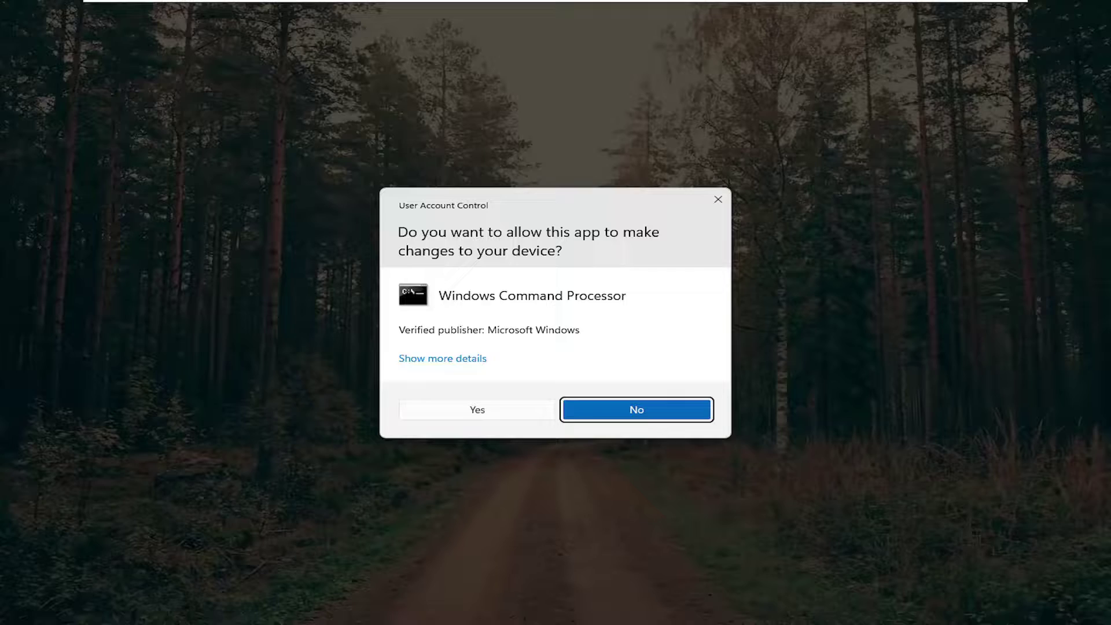
left_click(482, 410)
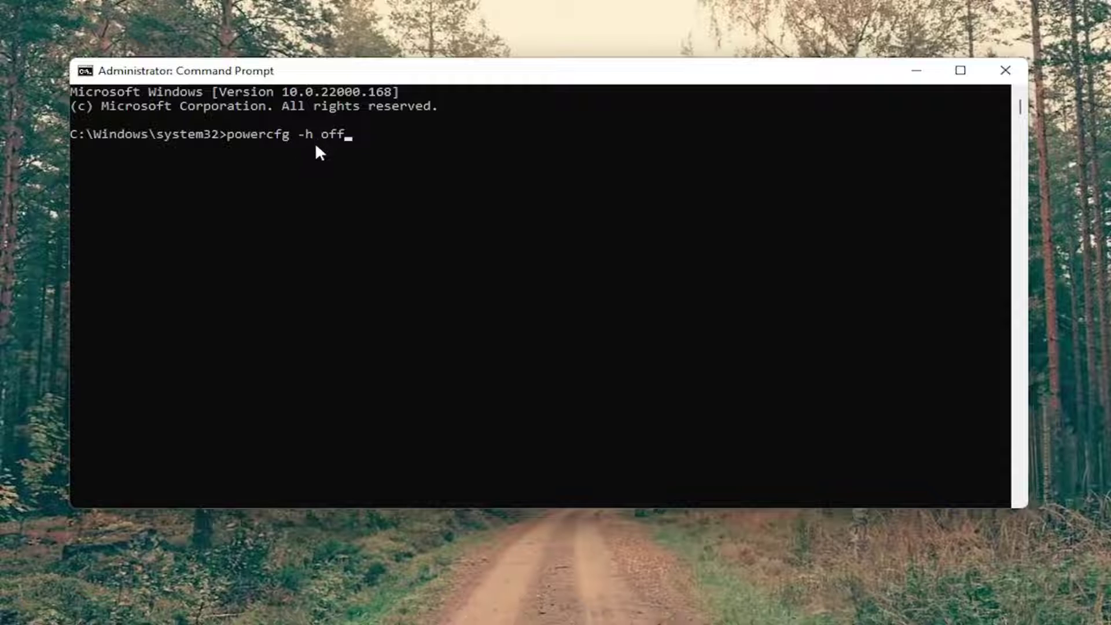
Run powercfg -h off to disable hibernation, then close Command Prompt.
key("Return")
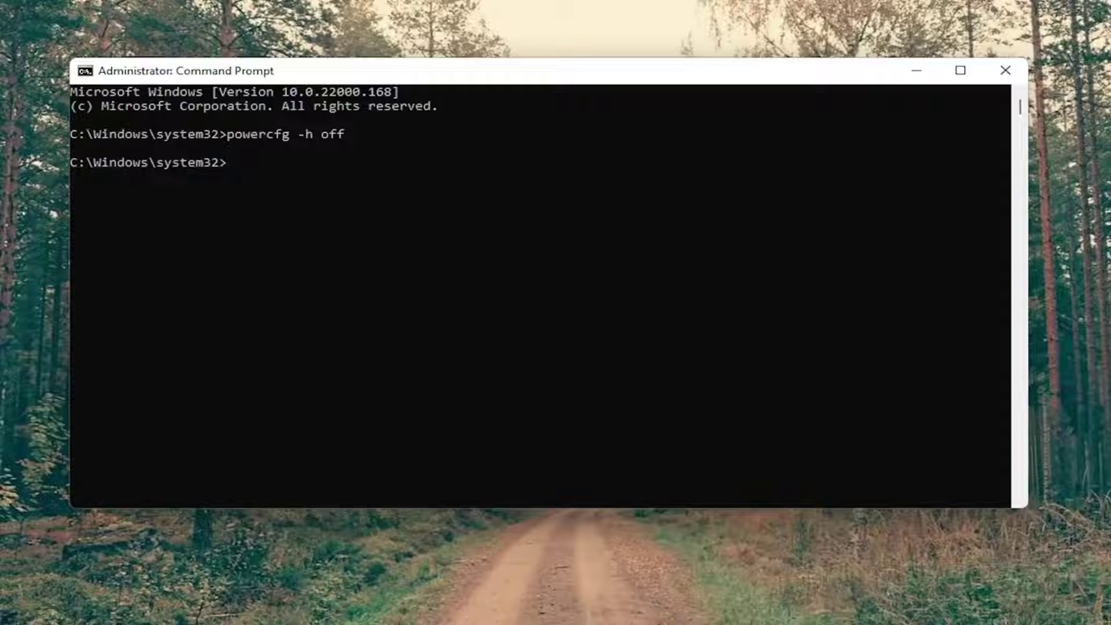
left_click(1006, 70)
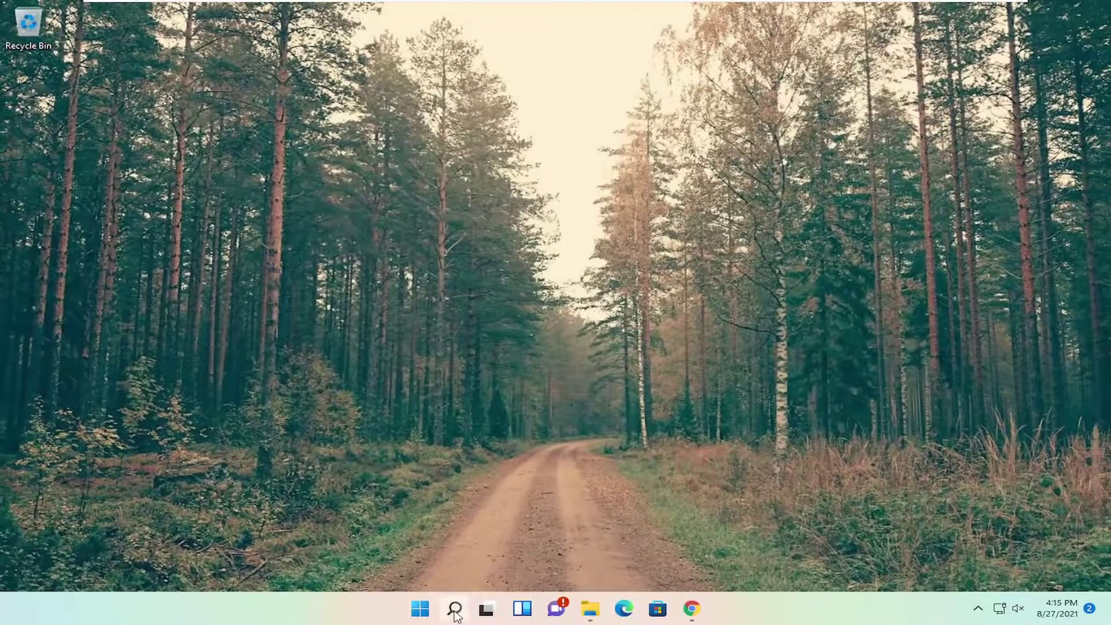
Open Control Panel and switch its view to Large icons.
left_click(449, 617)
type("control")
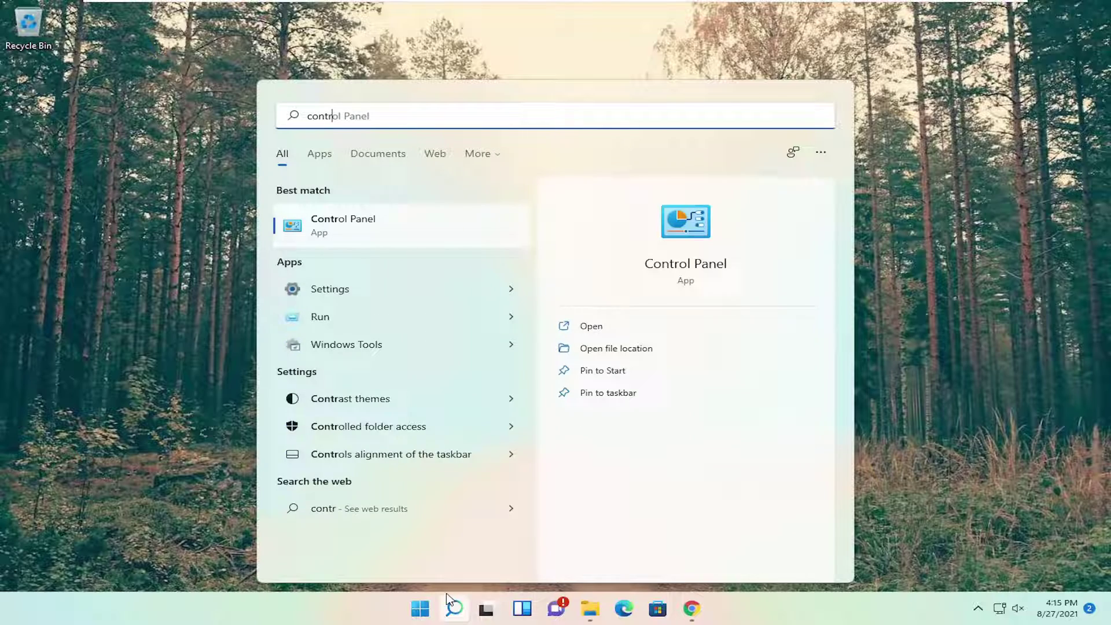
left_click(405, 221)
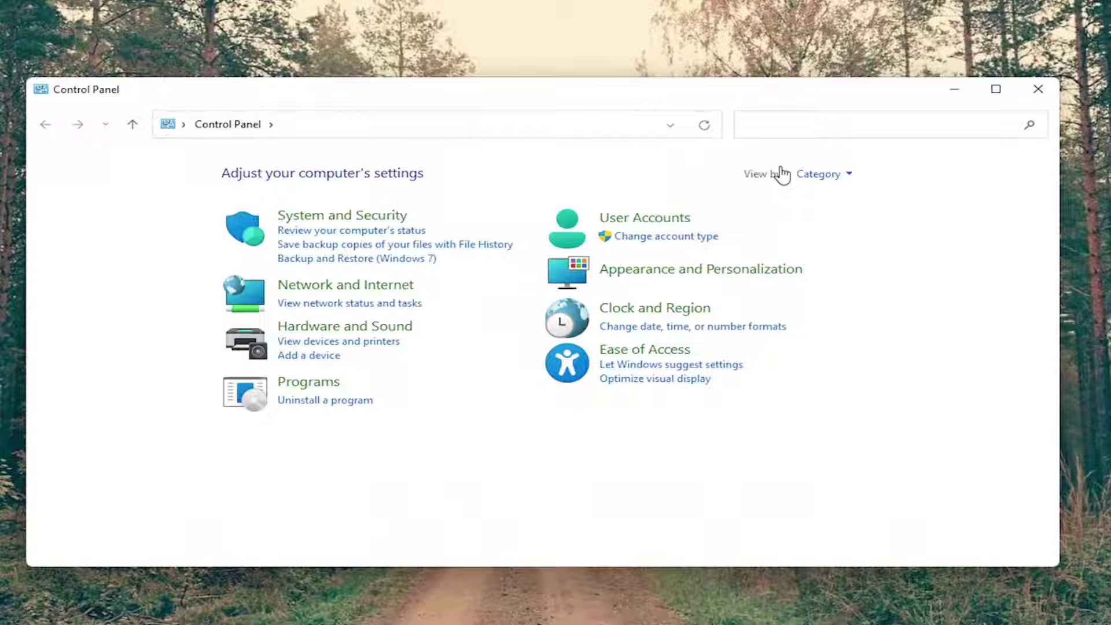
left_click(808, 177)
left_click(833, 222)
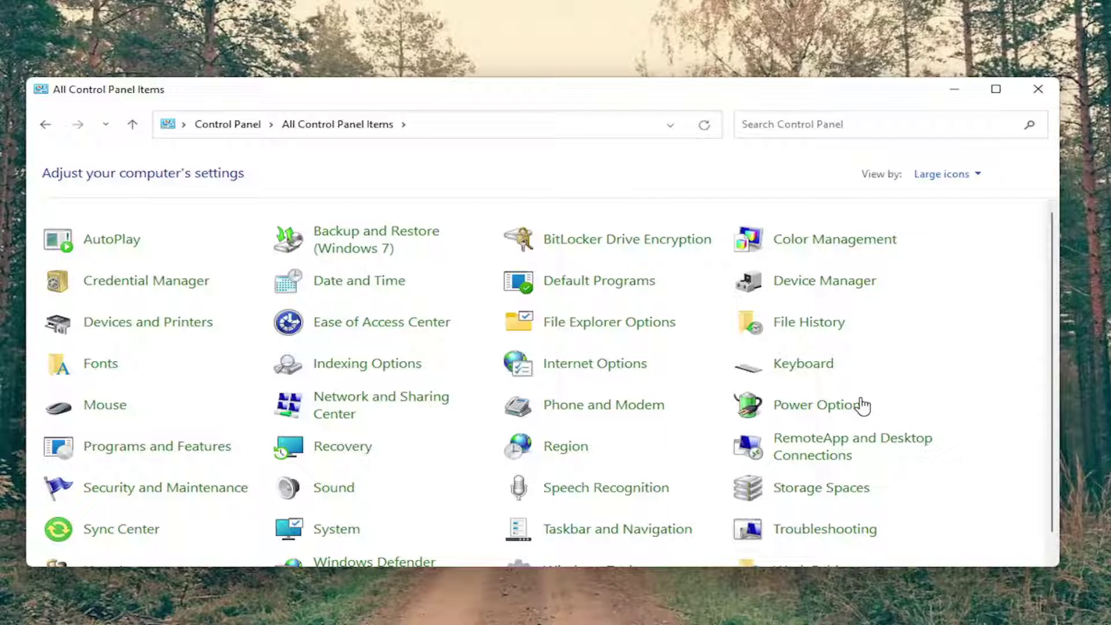
Go to Power Options and bring up the Balanced plan's advanced power settings.
left_click(844, 410)
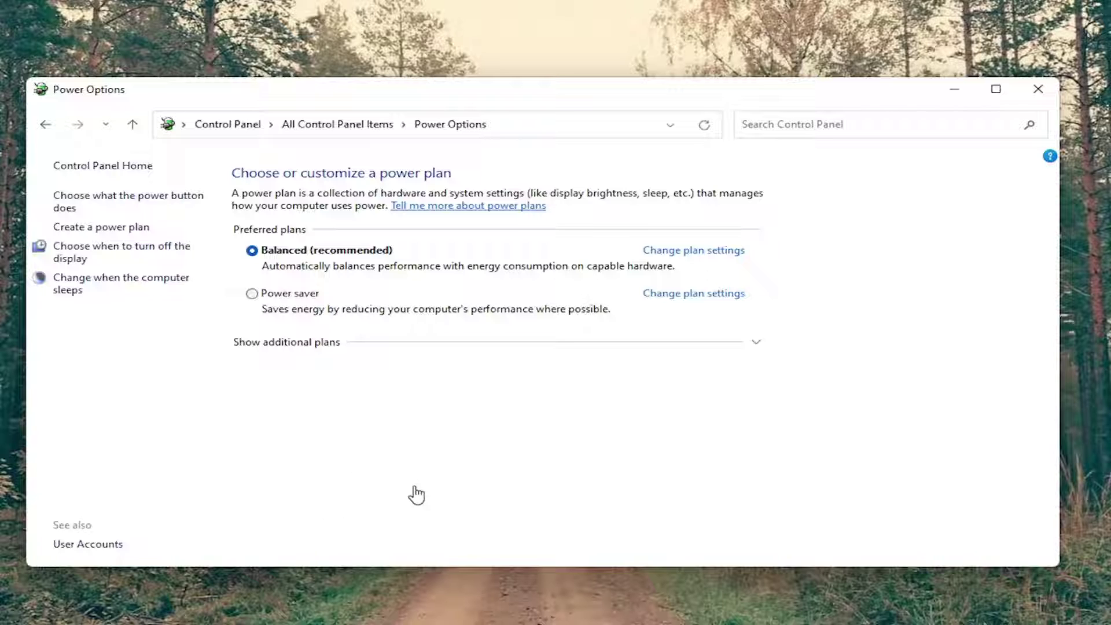
left_click(683, 253)
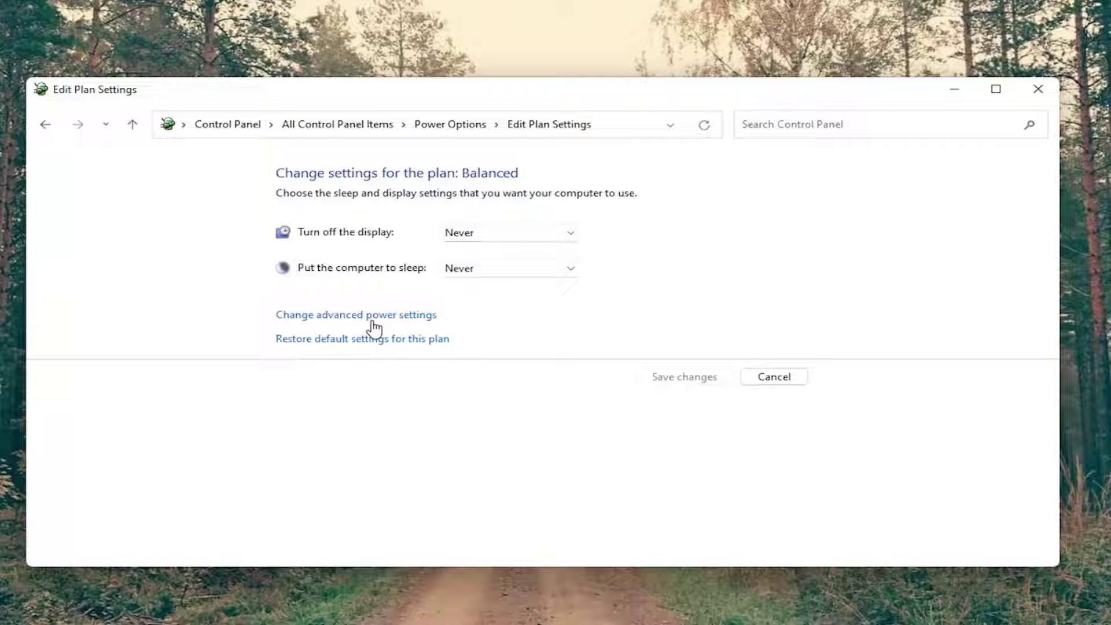
left_click(327, 317)
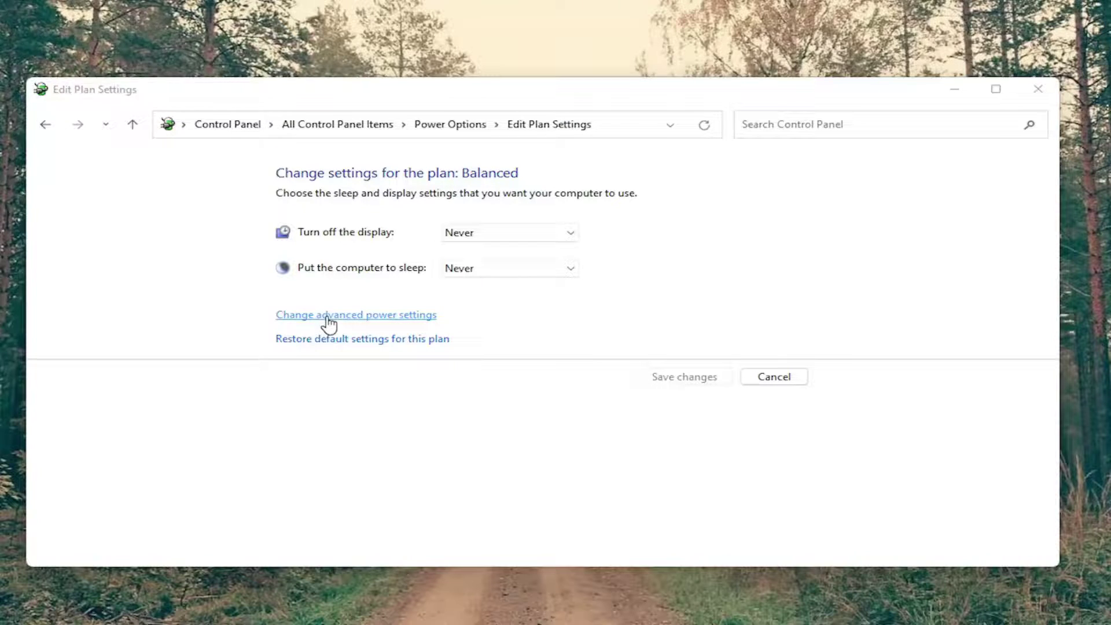
Set Wireless Adapter Settings > Power Saving Mode to Maximum Performance and apply it.
left_click_drag(23, 20, 292, 110)
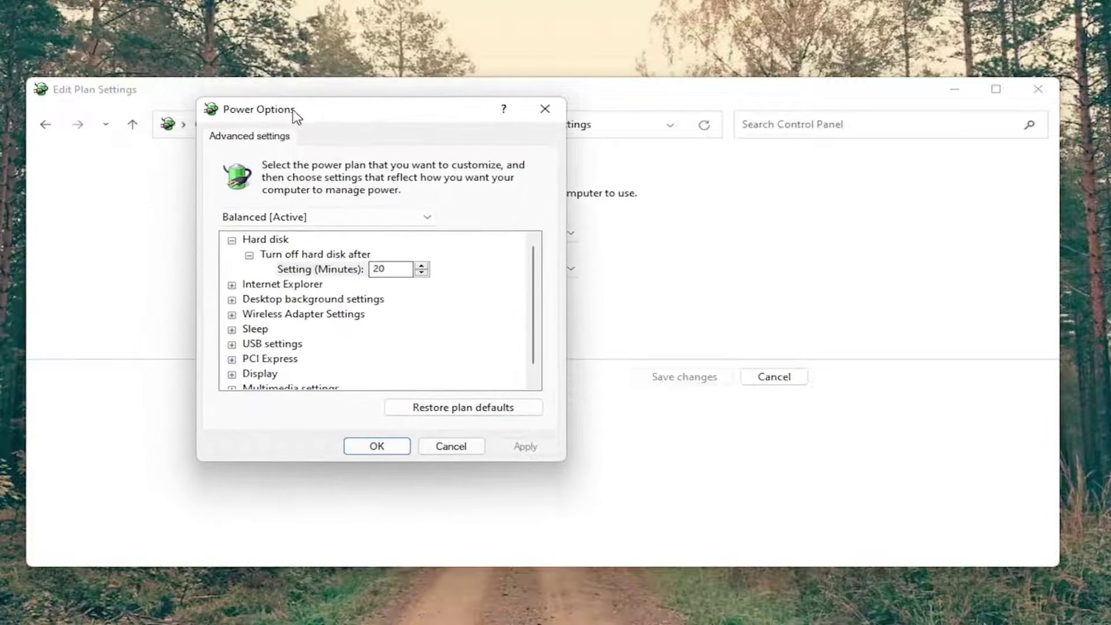
left_click(263, 315)
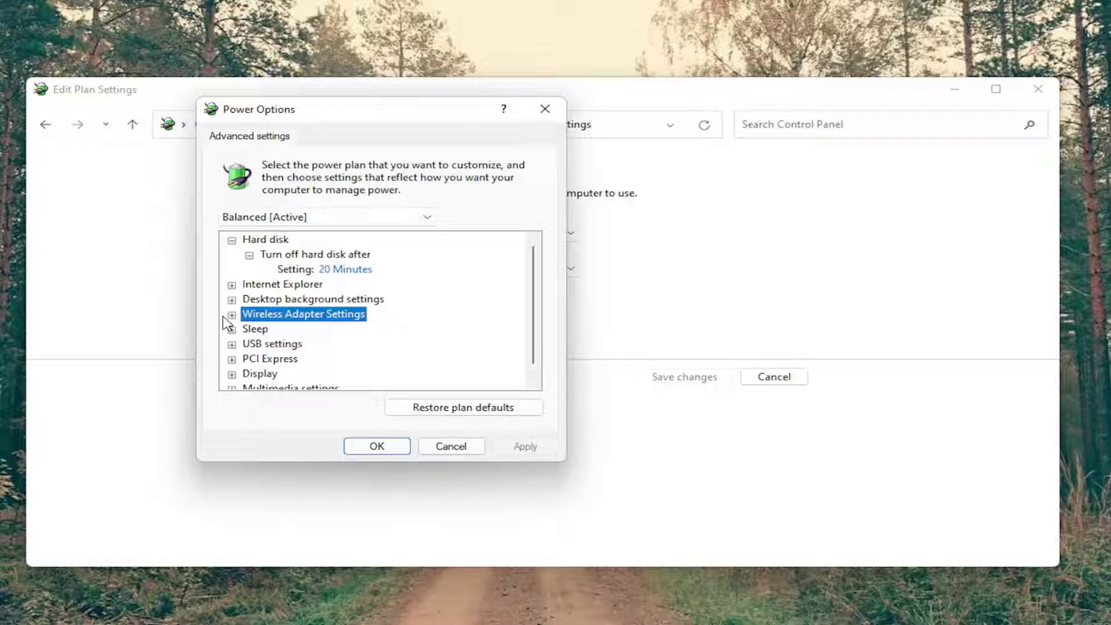
left_click(231, 315)
left_click(249, 329)
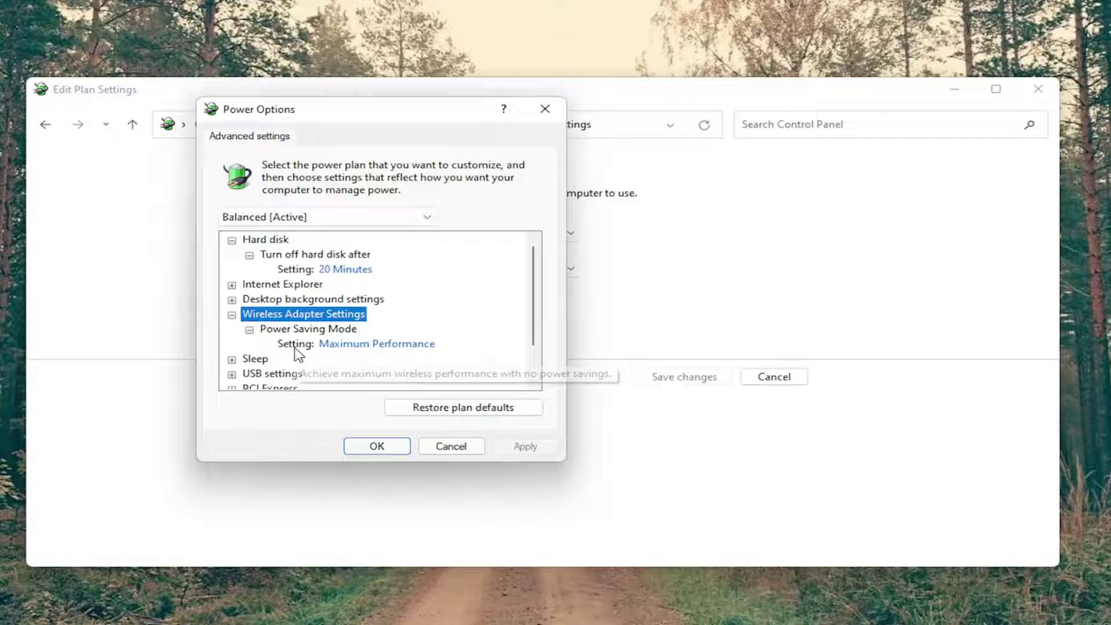
left_click(397, 345)
left_click(382, 344)
left_click(370, 361)
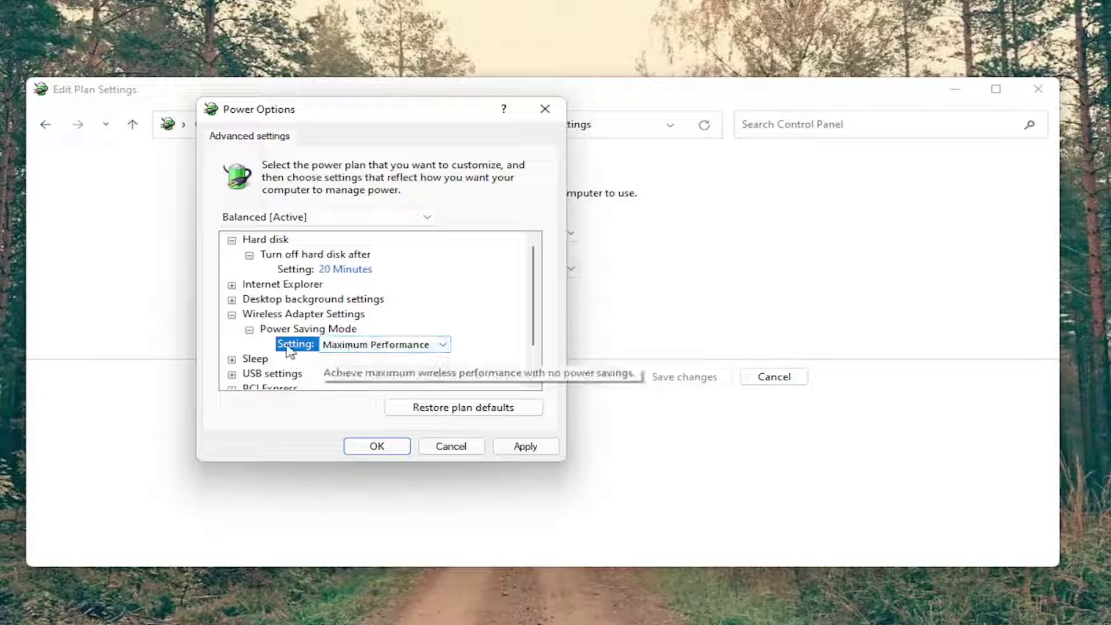
left_click(443, 346)
left_click(422, 360)
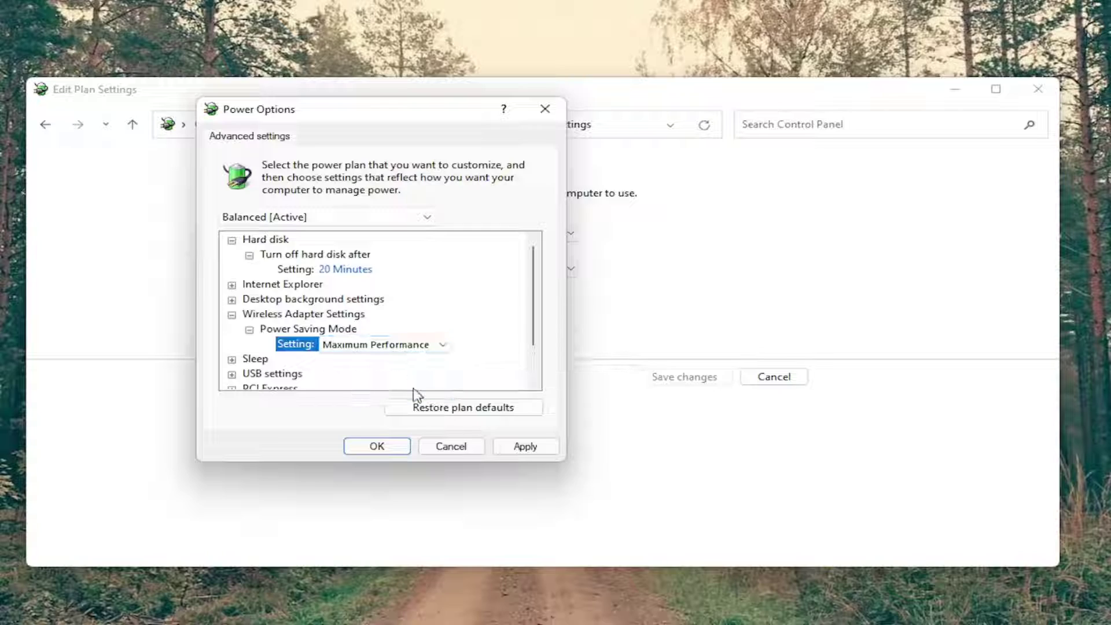
left_click(521, 449)
left_click(657, 303)
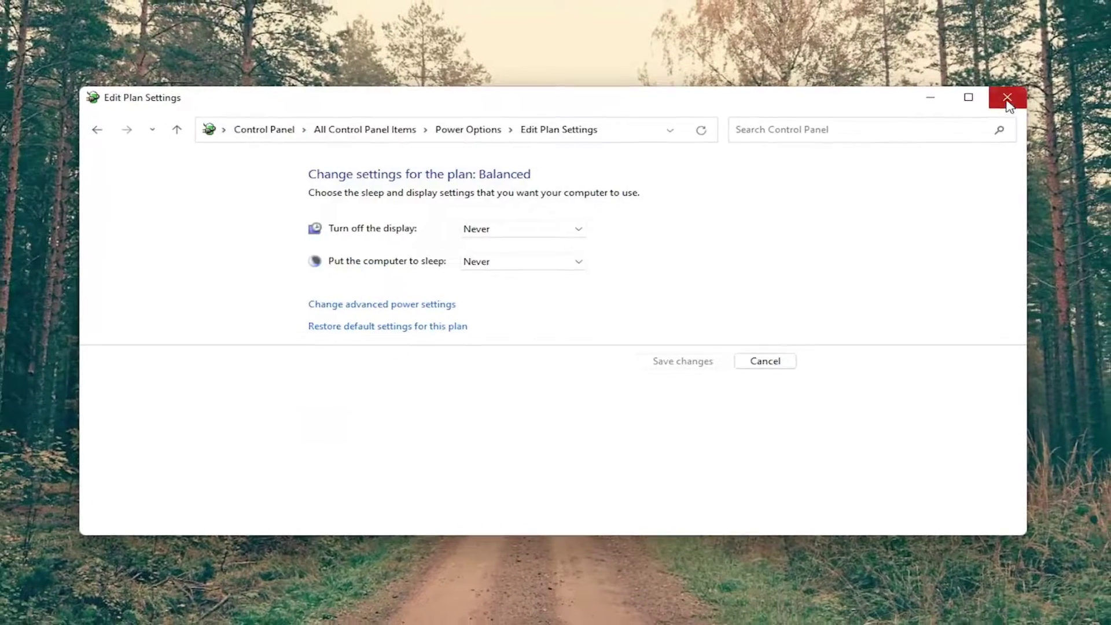
Close the Edit Plan Settings window and bring up the Start button's quick-link menu.
left_click(1021, 93)
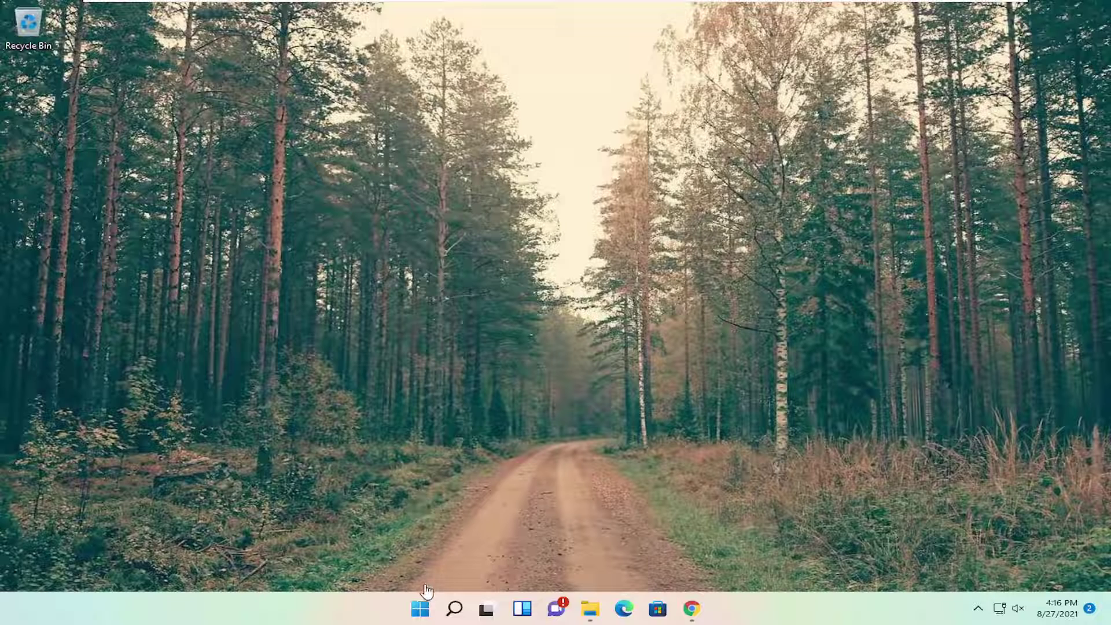
right_click(420, 607)
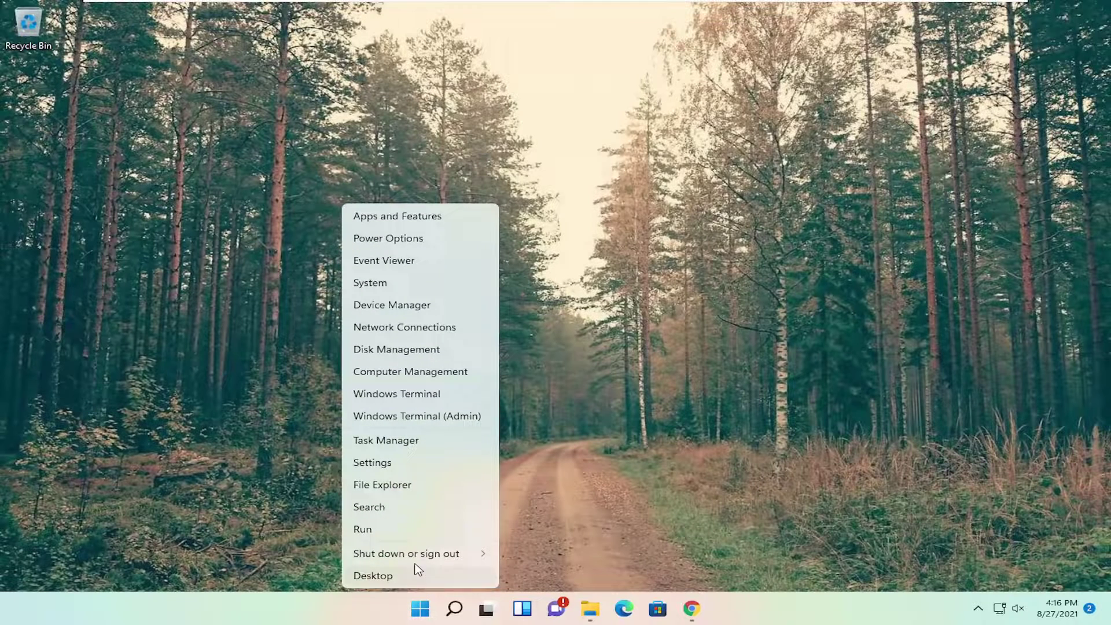